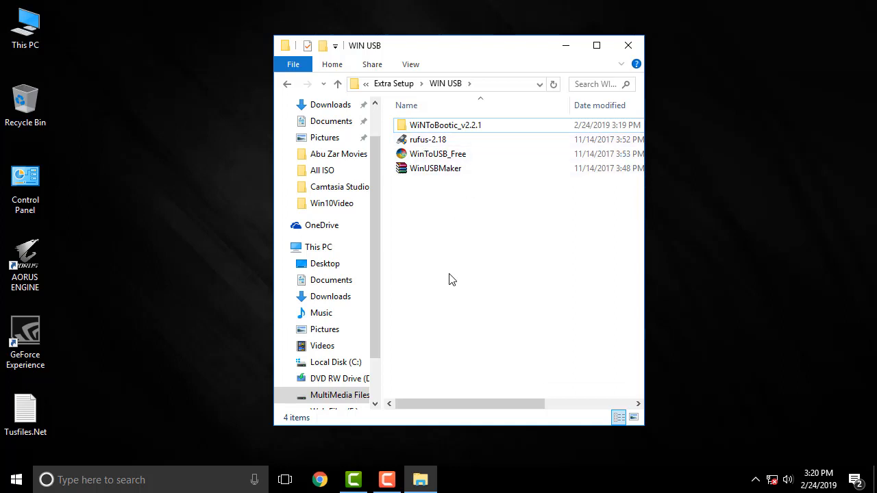
- Quick-format the USB drive (H:) as NTFS with the volume label Windows 10 Redstone, and close the drive window
left_click(433, 141)
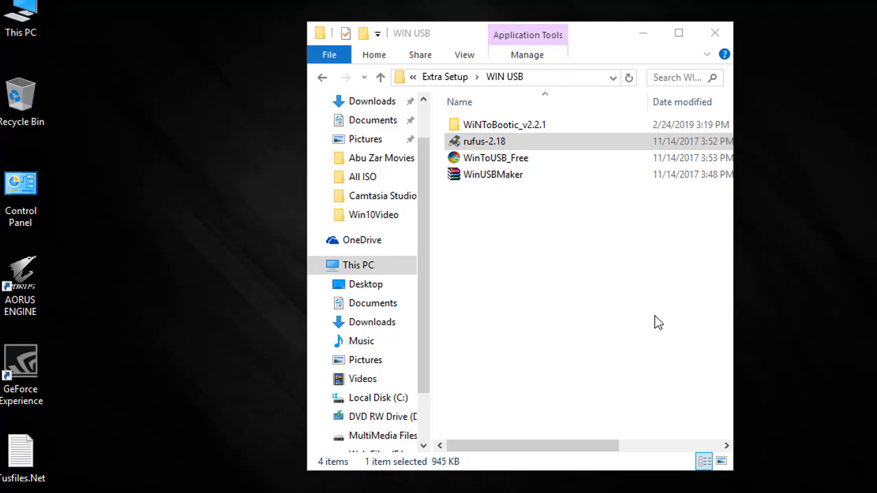
double_click(15, 13)
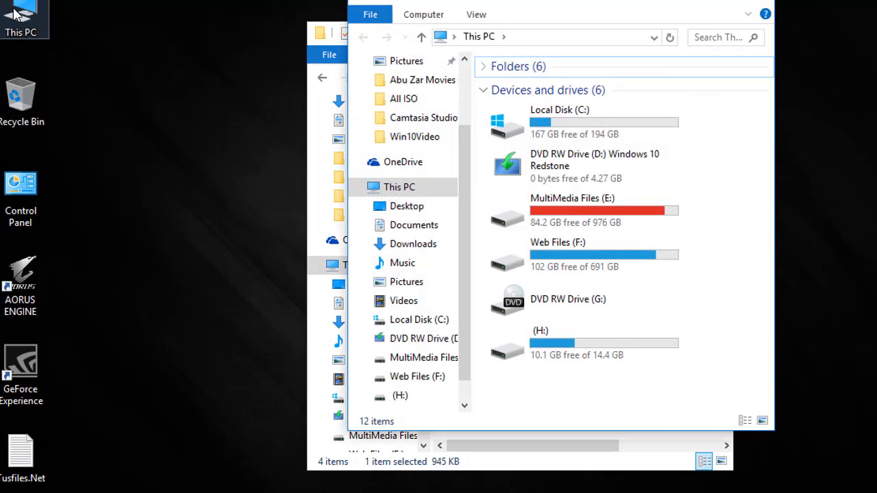
left_click(566, 343)
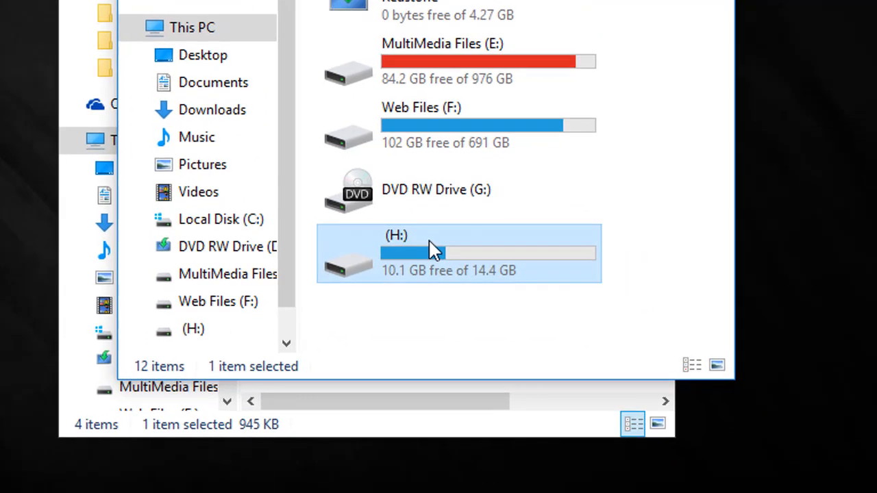
right_click(429, 243)
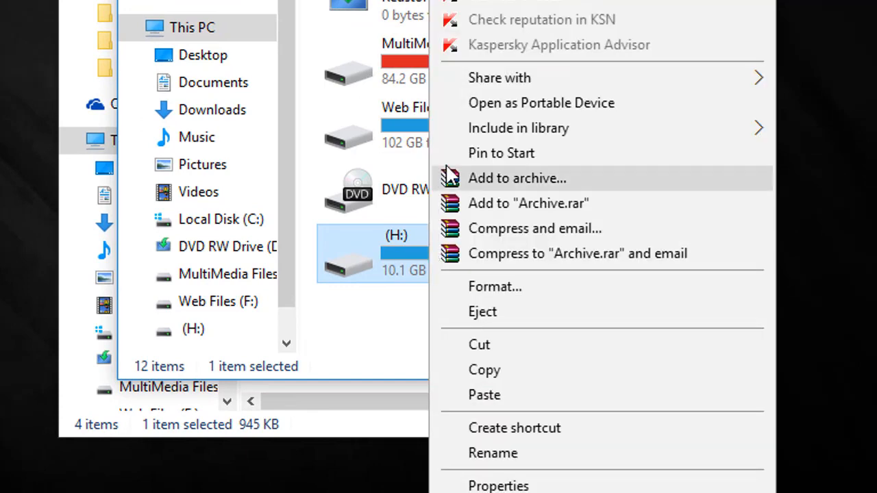
left_click(488, 292)
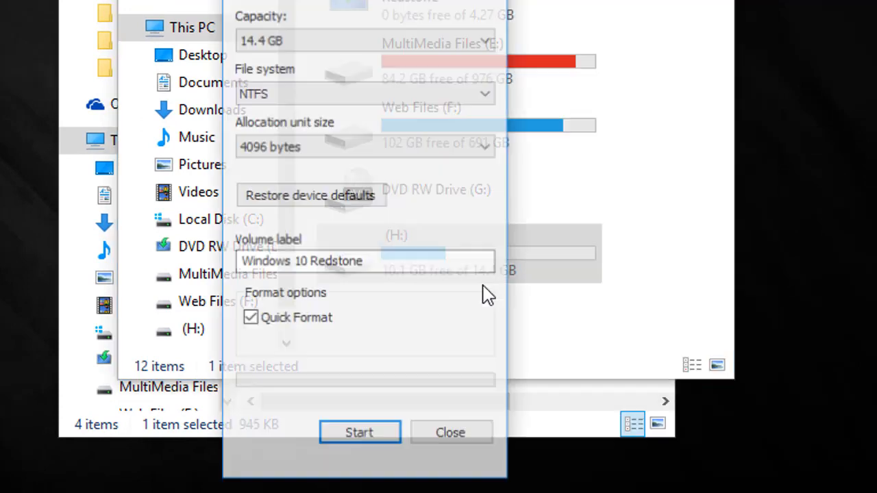
left_click(366, 436)
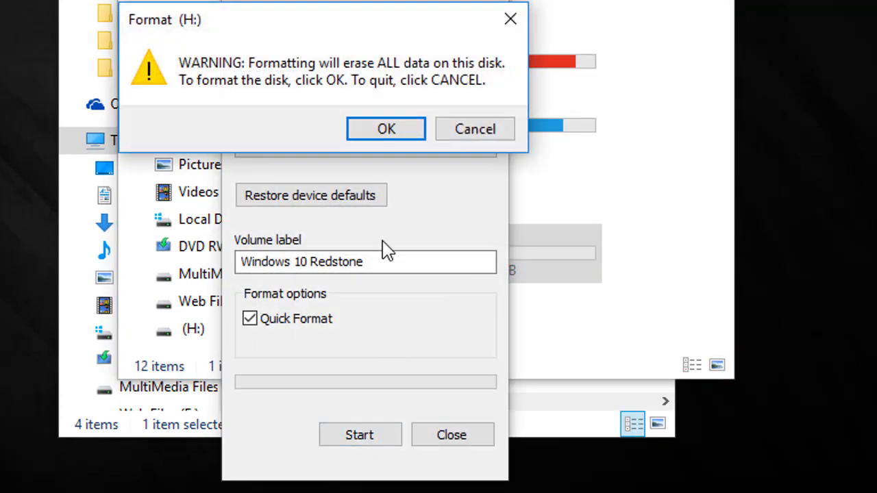
left_click(384, 129)
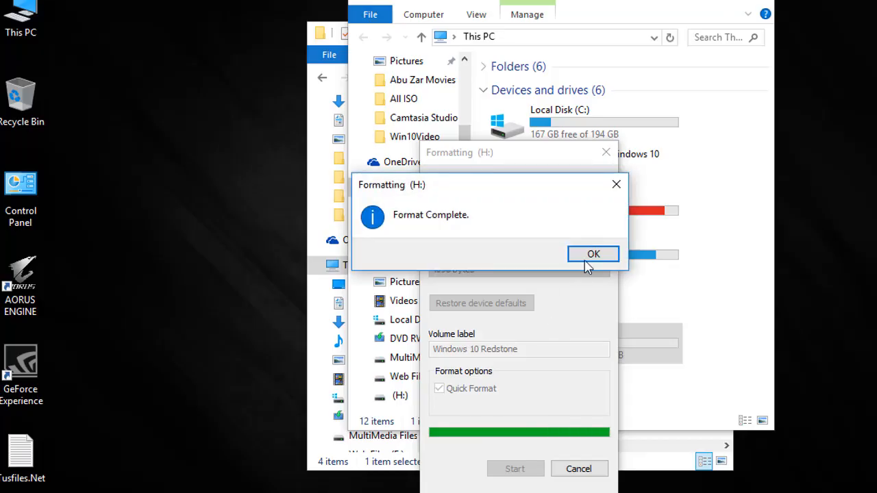
left_click(588, 257)
left_click(578, 469)
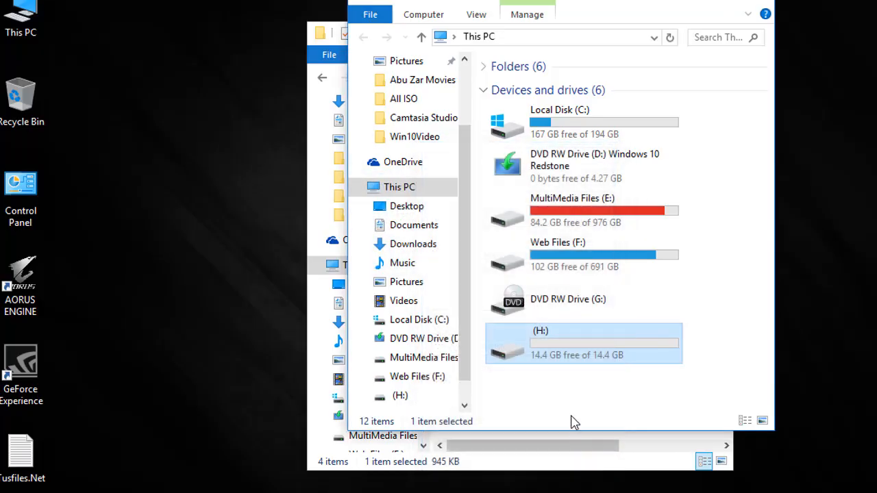
left_click(761, 4)
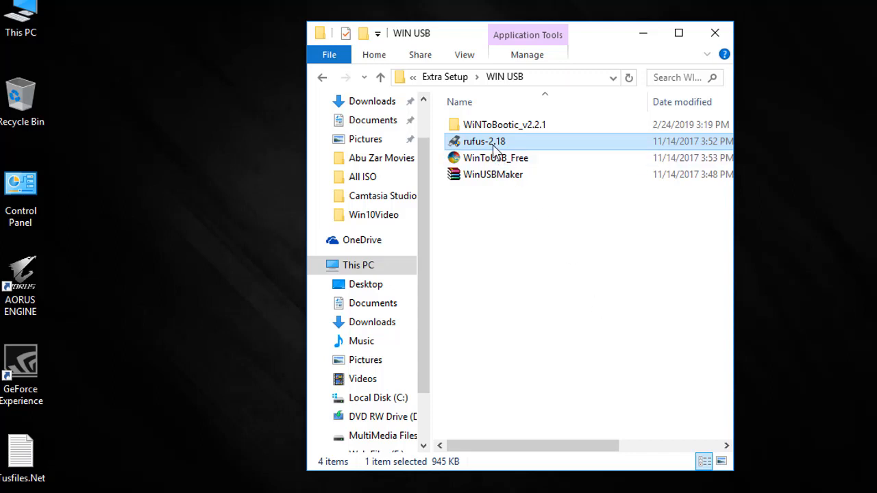
- Launch rufus-2.18 from the WIN USB folder and decline online update checks
left_click(511, 300)
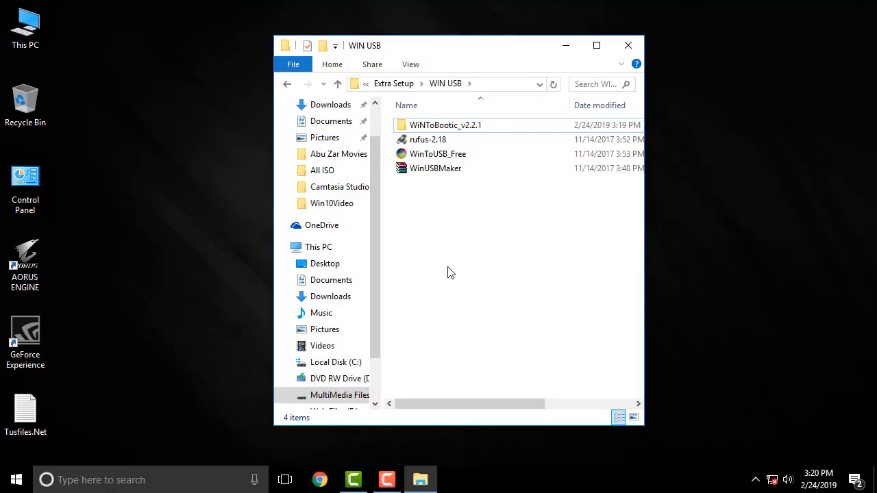
left_click(433, 141)
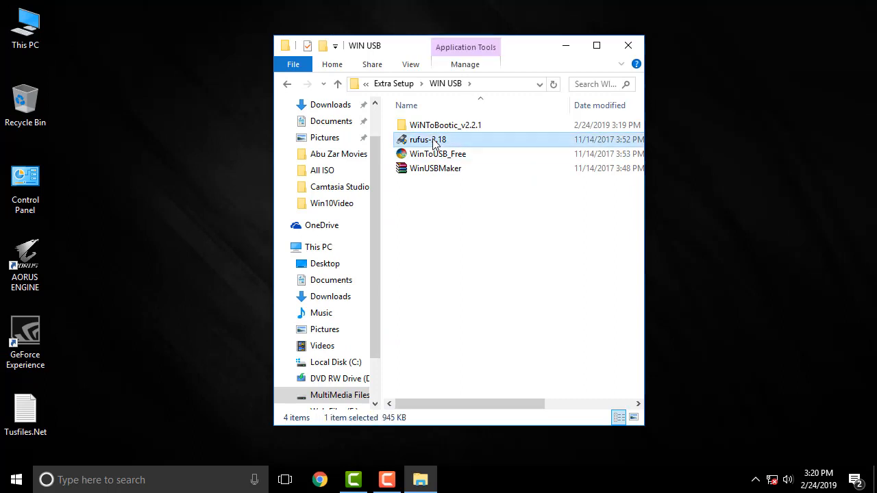
left_click(433, 141, "ctrl")
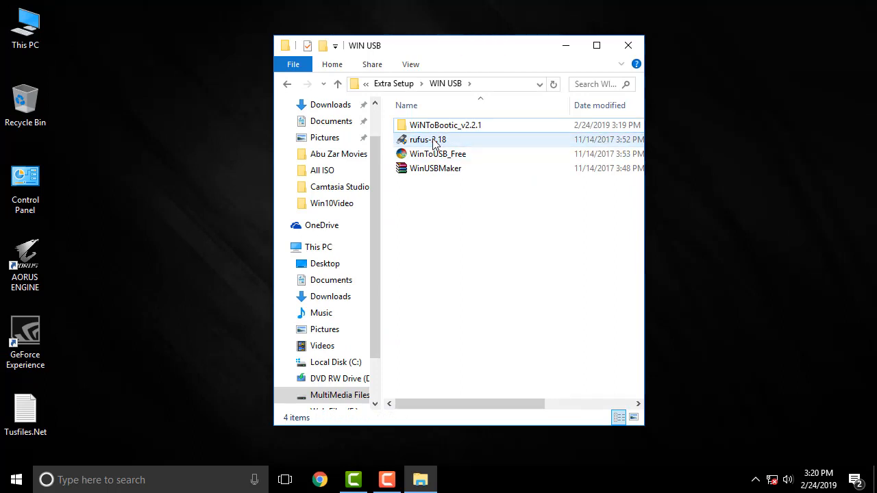
double_click(433, 141)
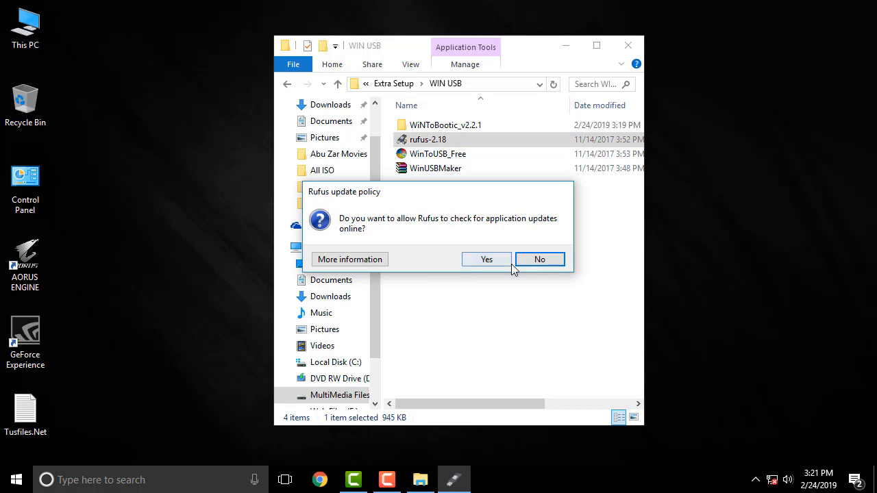
left_click(539, 259)
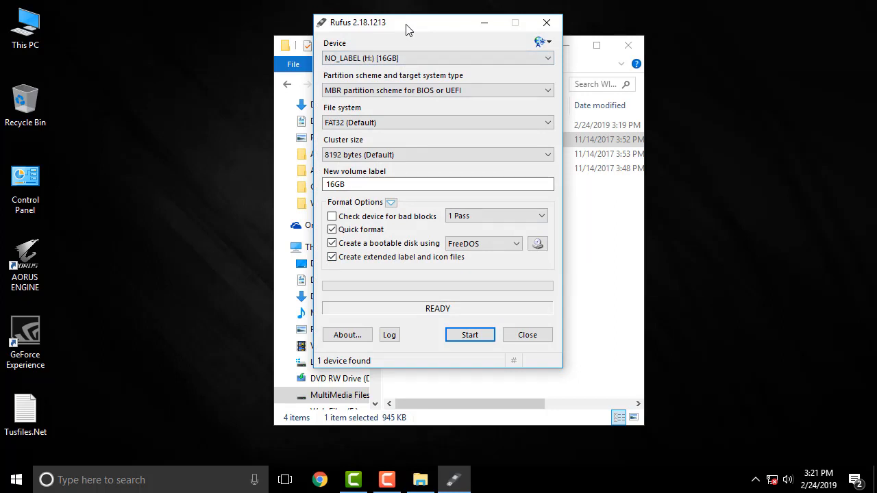
- Review the device, the partition scheme and target system type, and the new volume label for the USB drive
left_click(466, 57)
left_click(466, 57)
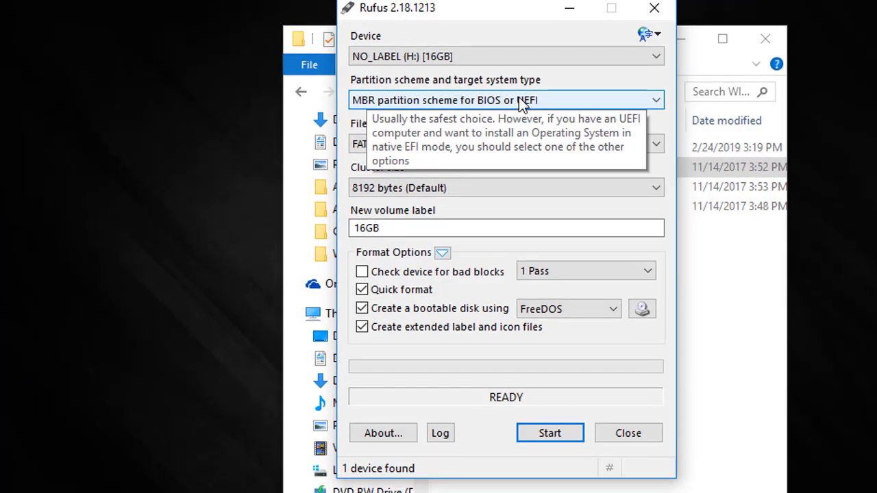
left_click(518, 100)
left_click(519, 100)
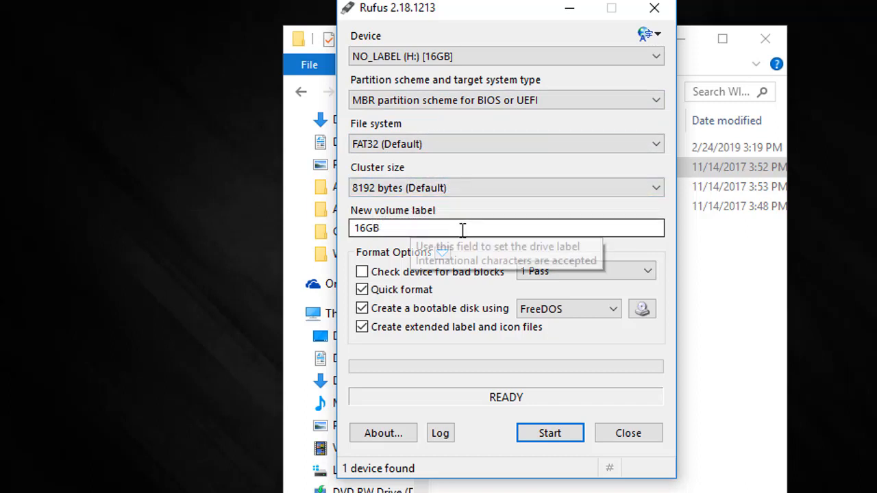
left_click(403, 231)
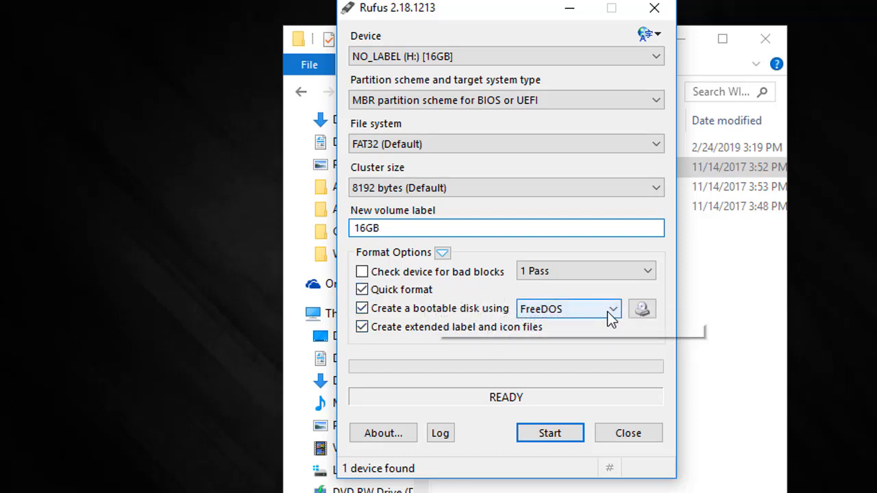
- Set the bootable disk source to ISO Image
left_click(612, 312)
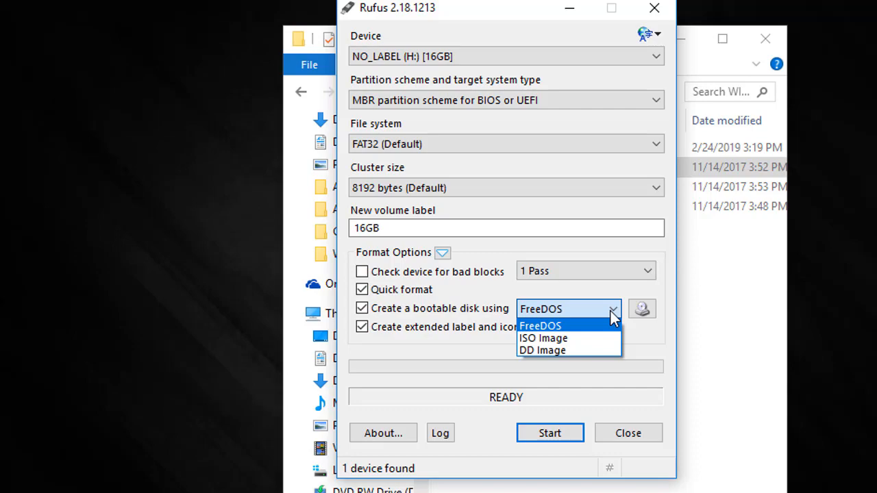
left_click(451, 310)
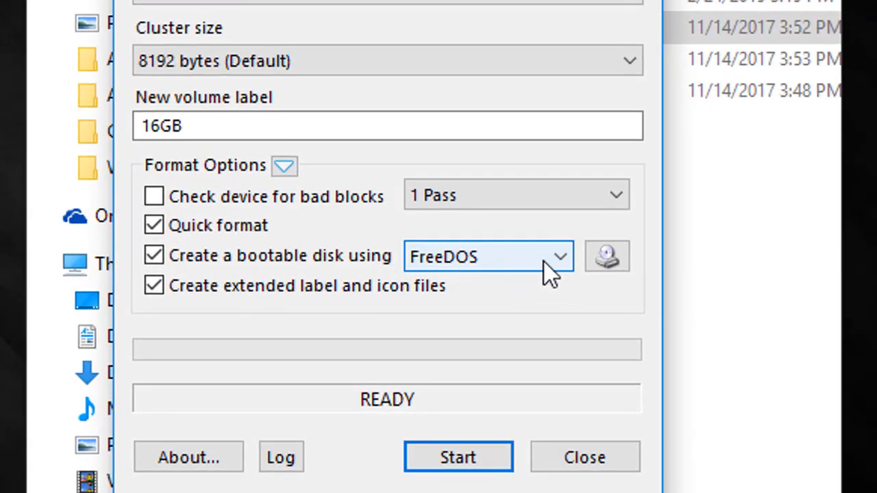
left_click(560, 260)
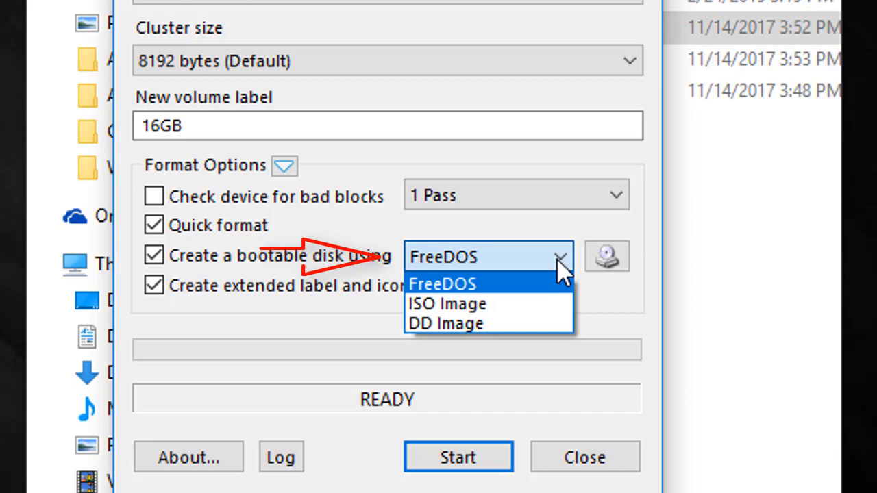
left_click(486, 302)
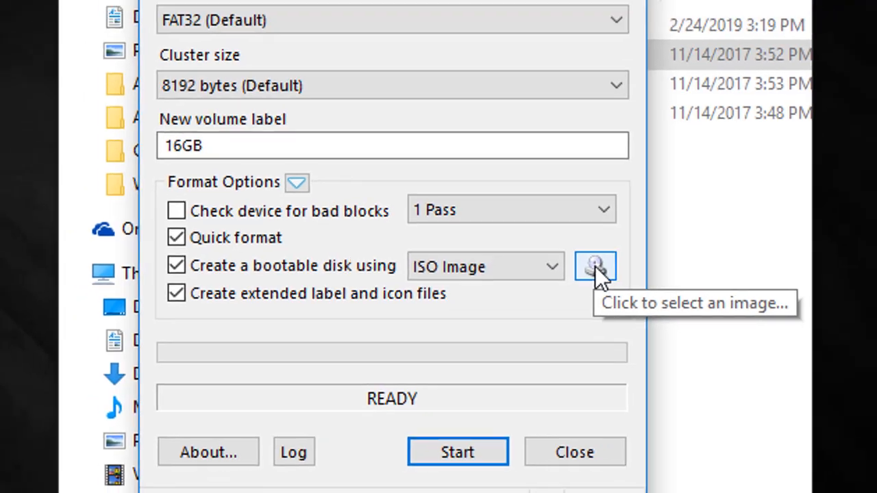
- Load the Win-10uRed image from the All ISO folder on MultiMedia Files (E:)
left_click(607, 257)
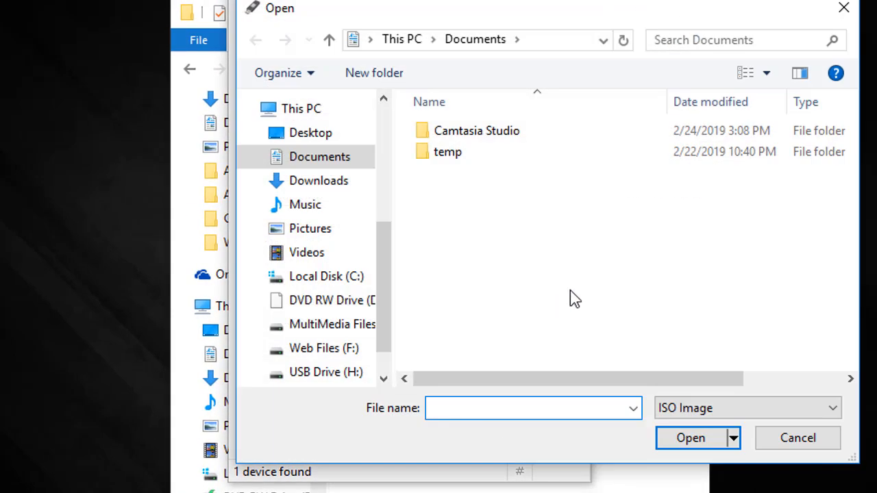
left_click_drag(390, 270, 392, 294)
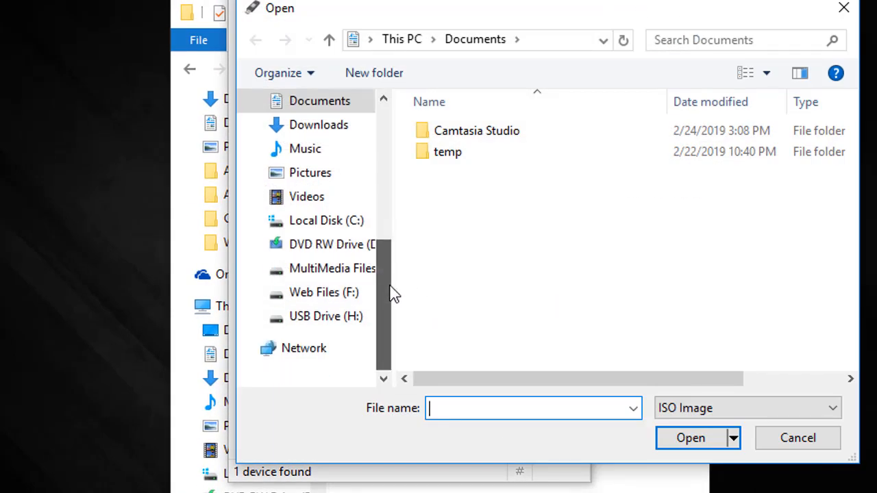
left_click(355, 274)
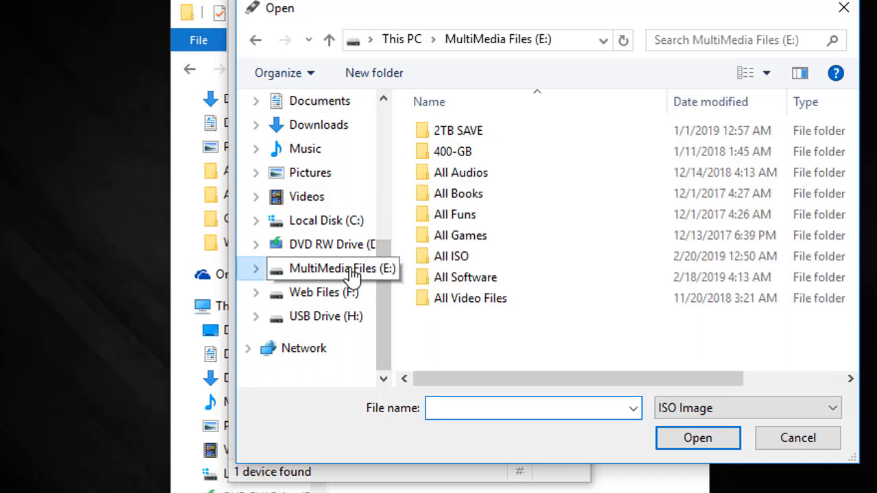
double_click(461, 263)
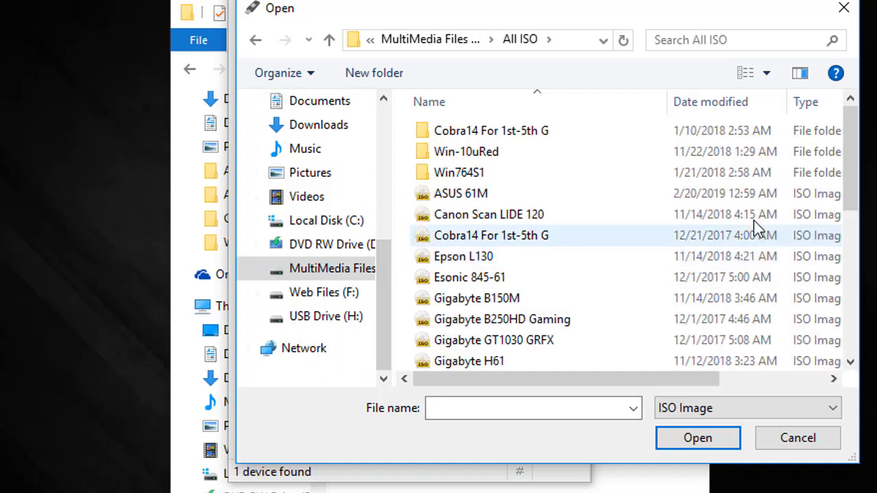
left_click_drag(853, 158, 837, 302)
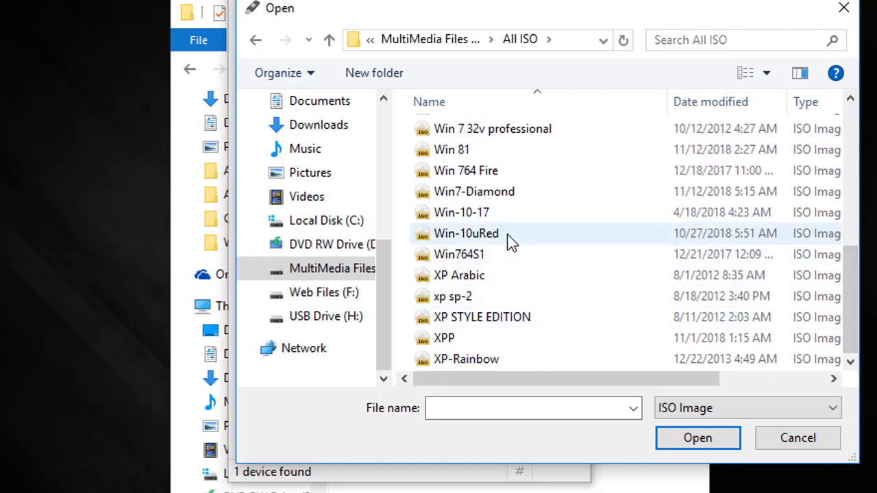
left_click(489, 237)
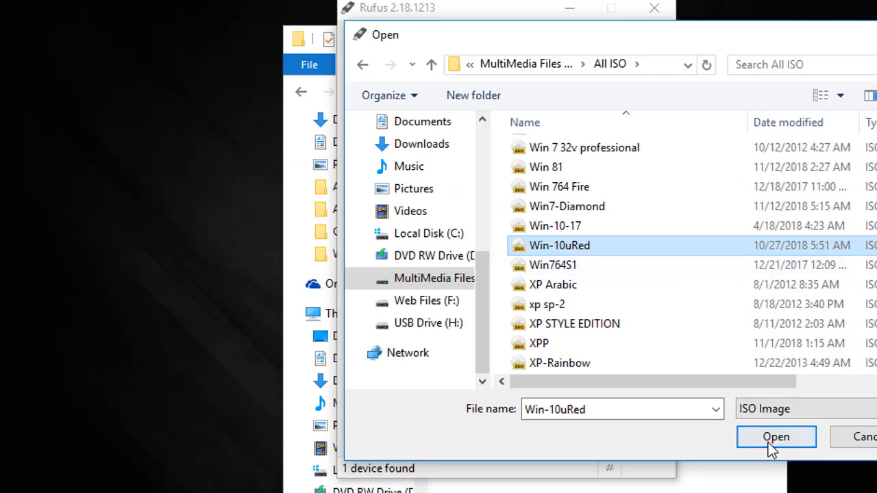
left_click(773, 437)
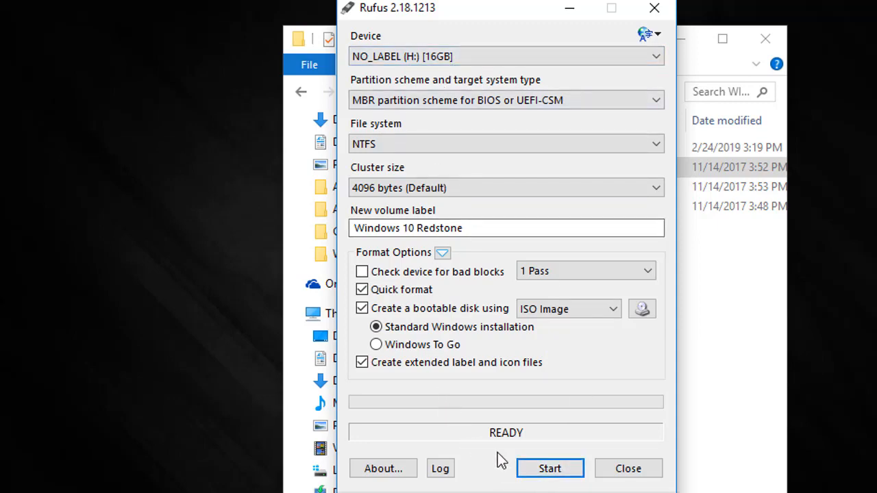
- Write the Windows image to the USB drive (H:), accepting that all its data is destroyed
left_click(542, 472)
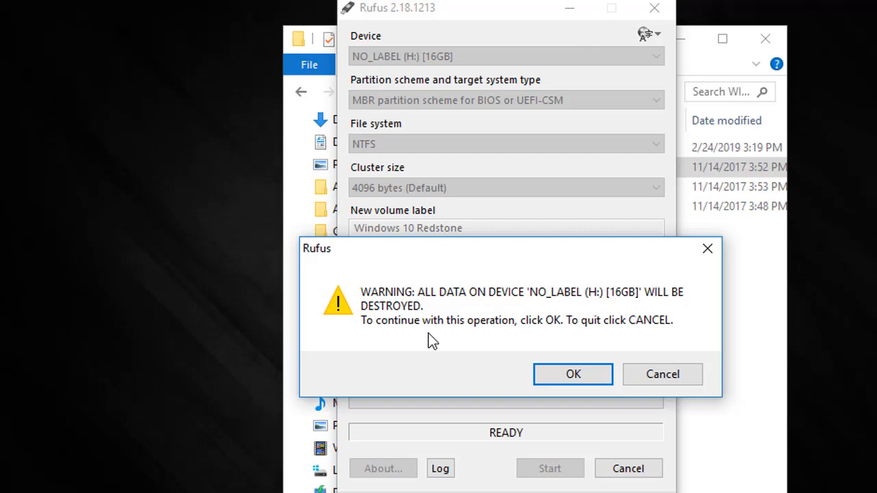
left_click(575, 374)
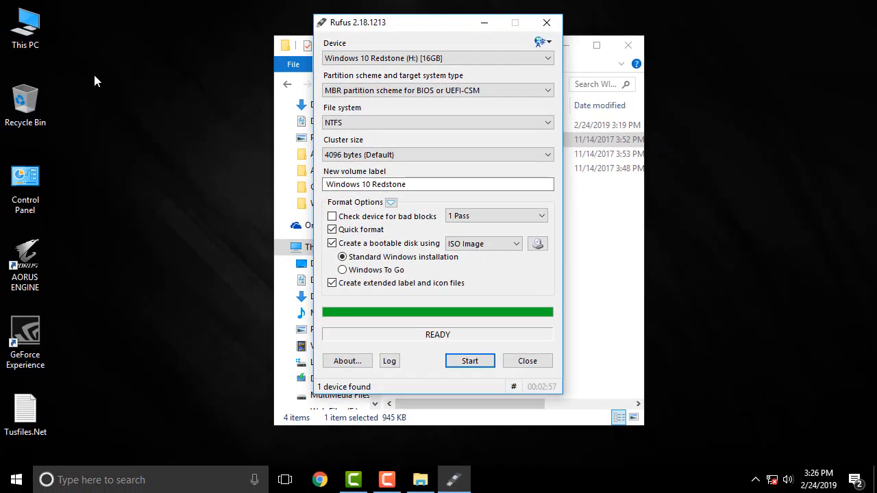
- Examine all the files written to the USB drive (H:), and close the drive window and Rufus
double_click(25, 28)
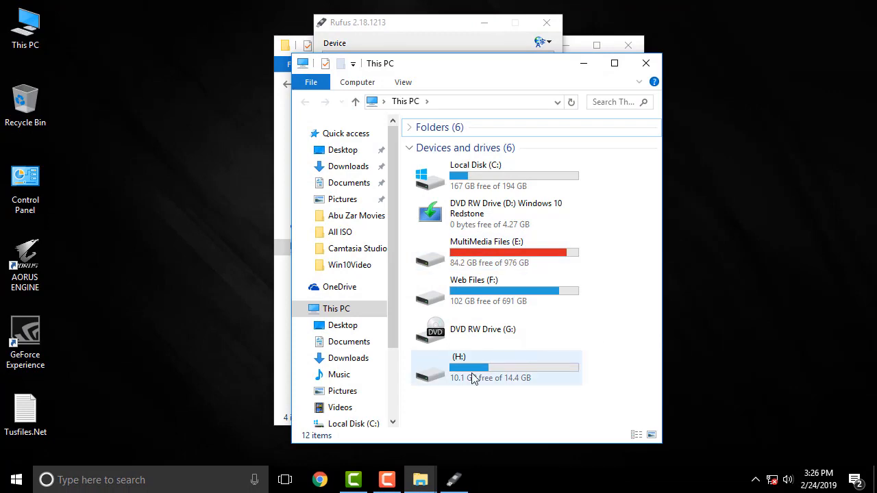
double_click(476, 379)
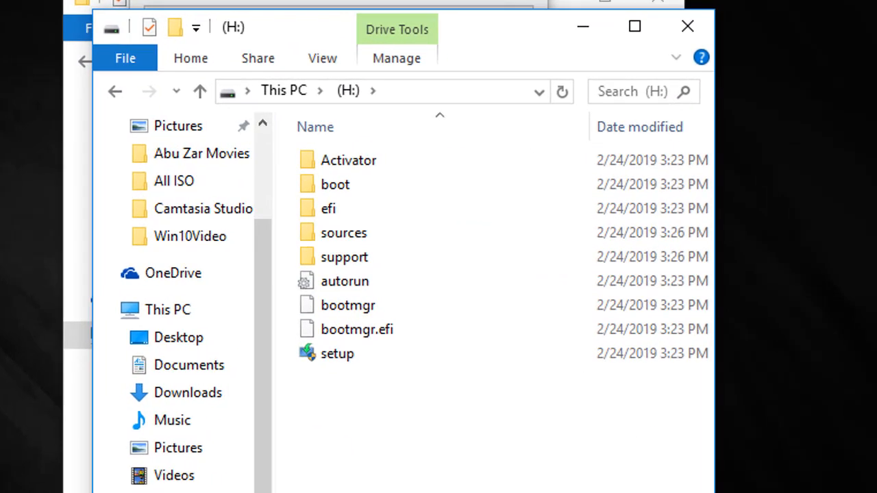
left_click_drag(336, 468, 431, 140)
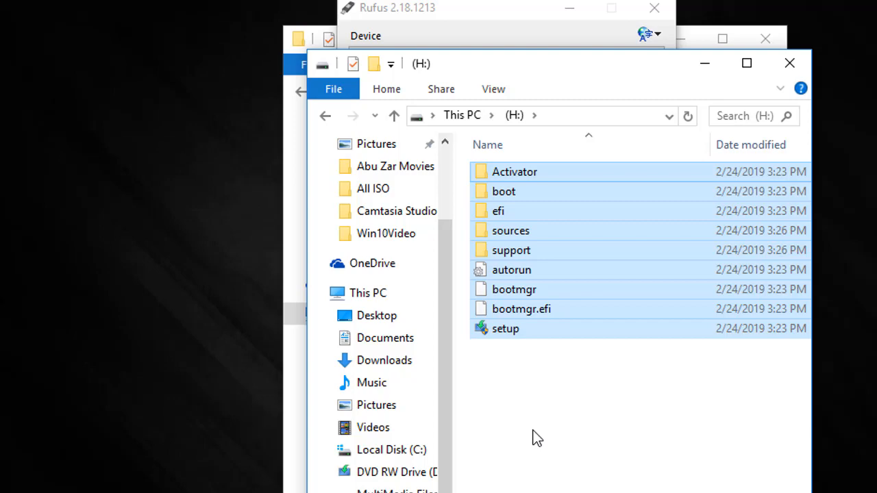
left_click(788, 66)
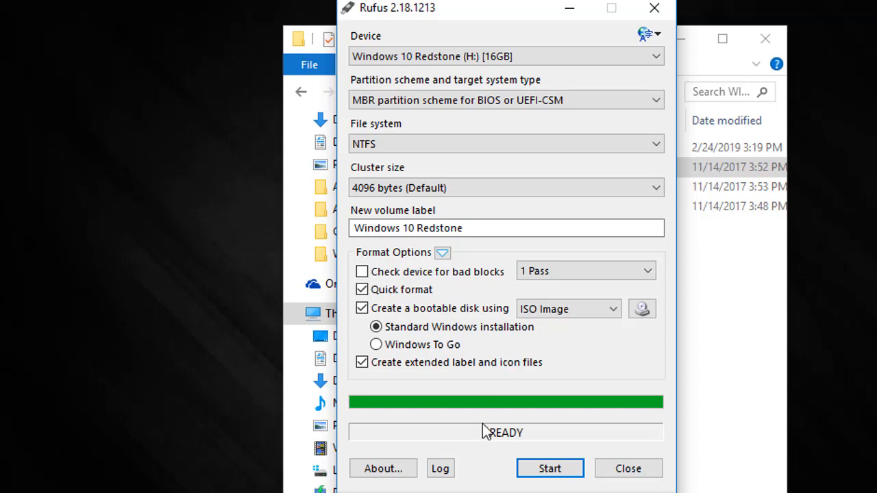
left_click(636, 473)
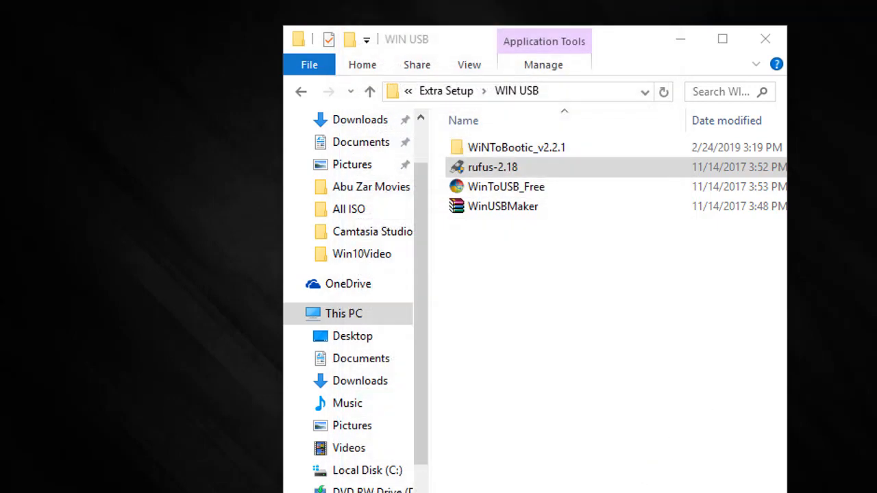